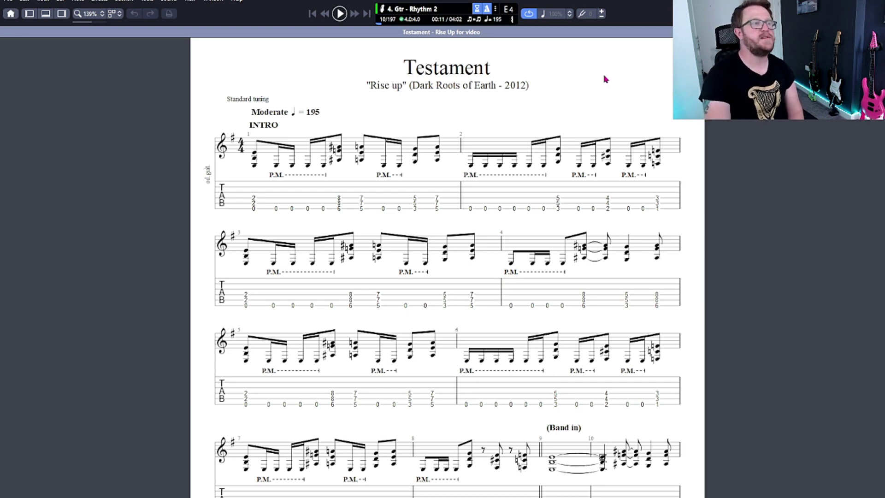
# - Show the audio track and load the file Testament - Rise Up from Desktop > Stuffs 2 > Covers > Audio for covers
pyautogui.click(190, 2)
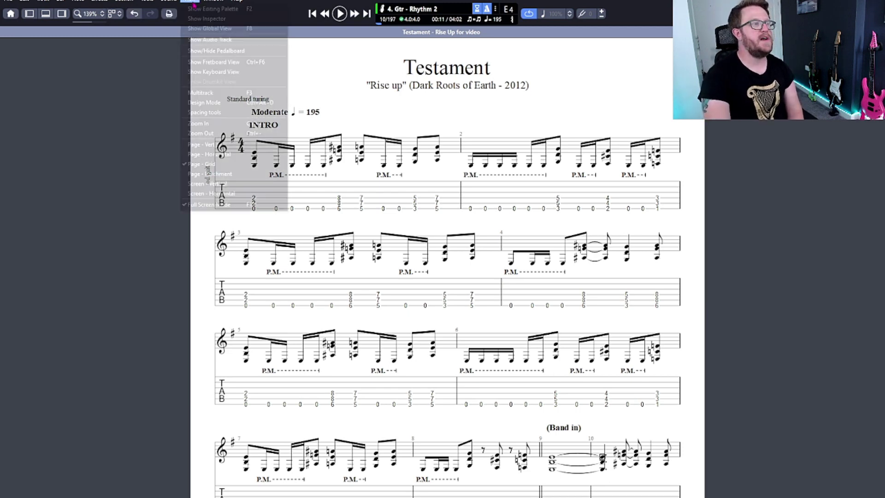
pyautogui.click(229, 40)
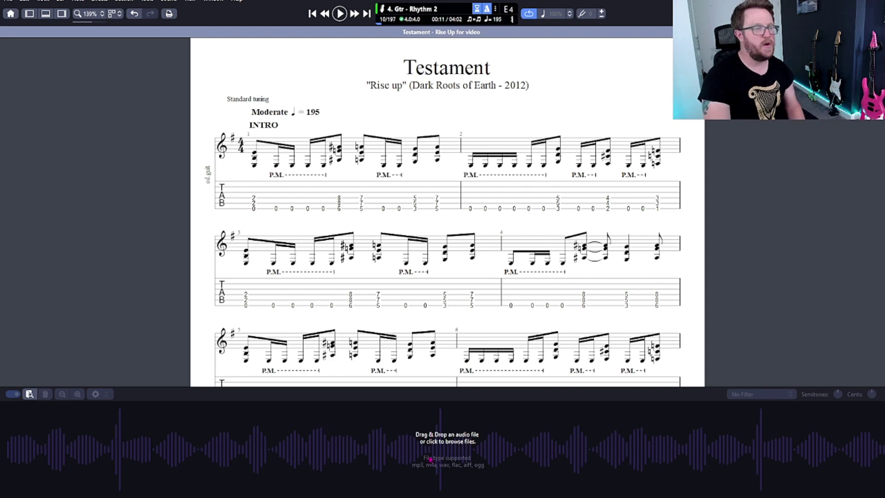
pyautogui.click(404, 437)
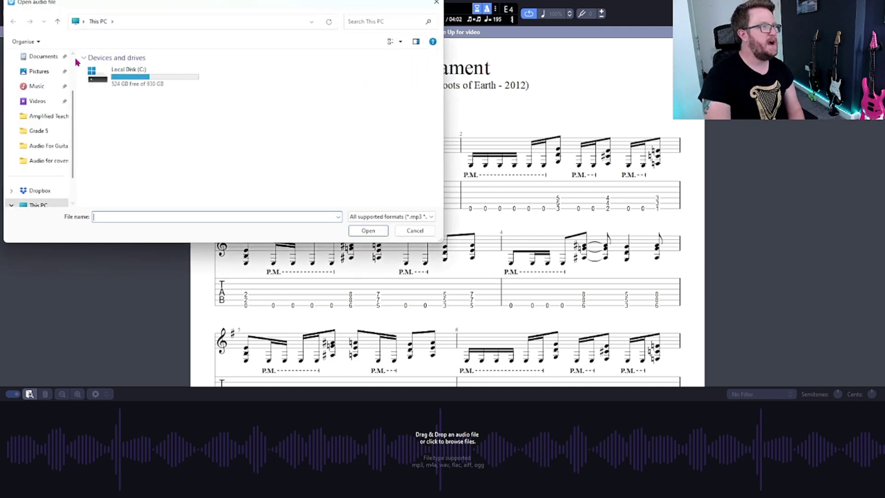
pyautogui.scroll(3, 70, 123)
pyautogui.click(36, 85)
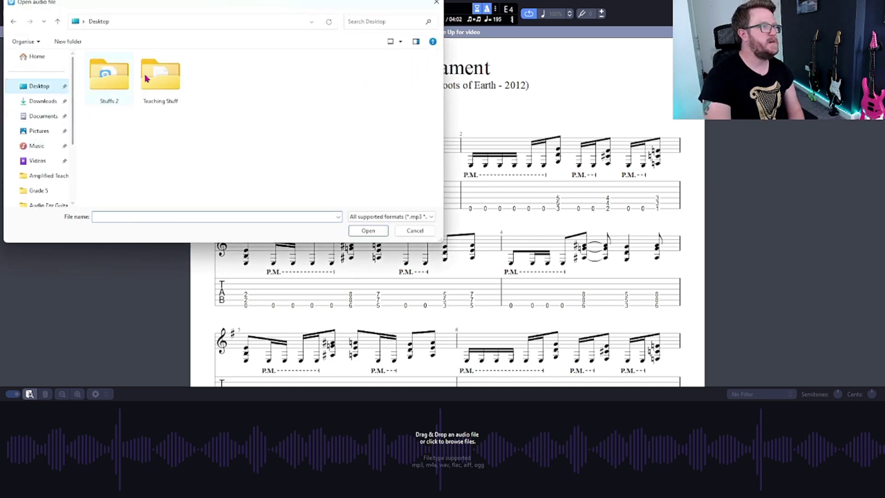
pyautogui.doubleClick(110, 80)
pyautogui.doubleClick(119, 71)
pyautogui.doubleClick(139, 74)
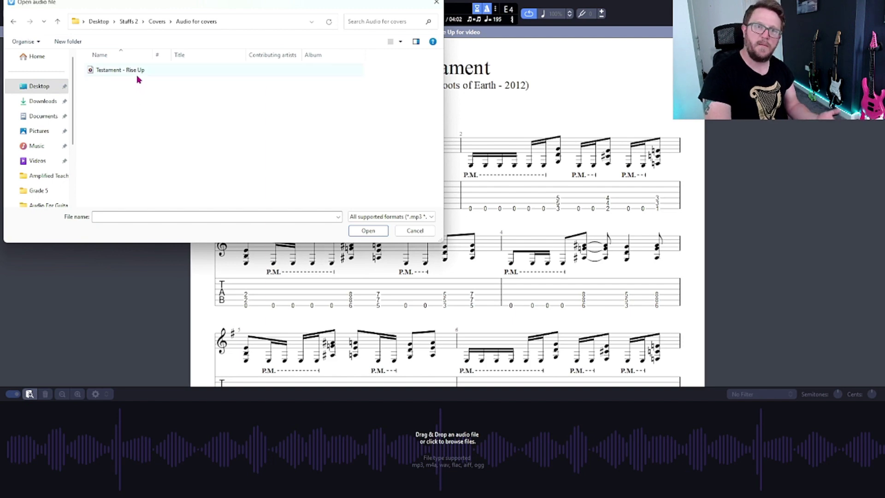
pyautogui.doubleClick(138, 71)
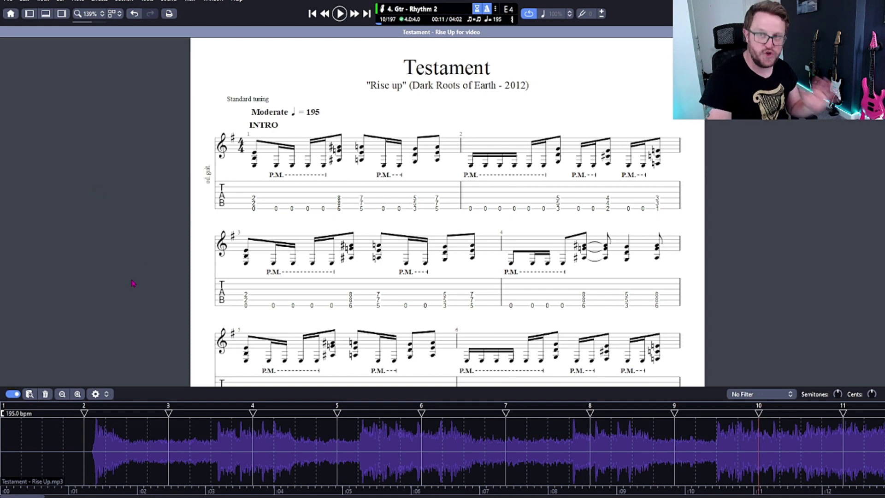
# - Show the track mixer and play the score with the audio from bar 1 into the Band in section
pyautogui.click(46, 14)
pyautogui.click(304, 168)
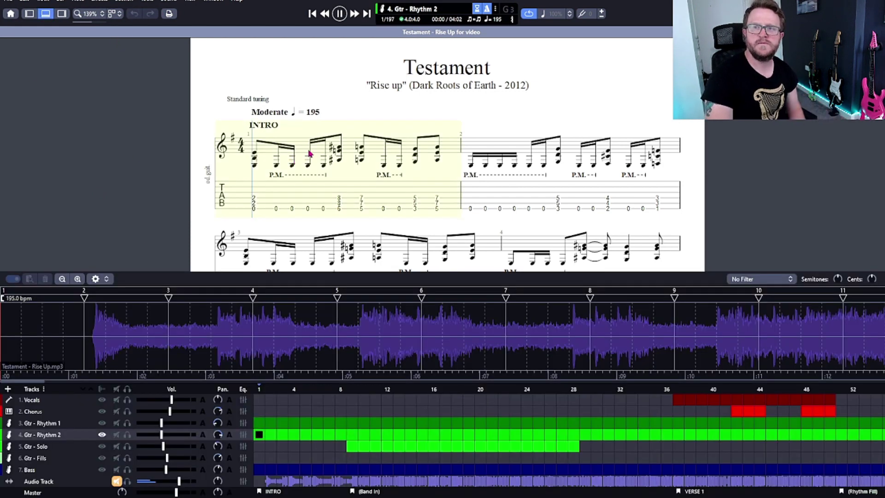
pyautogui.press('space')
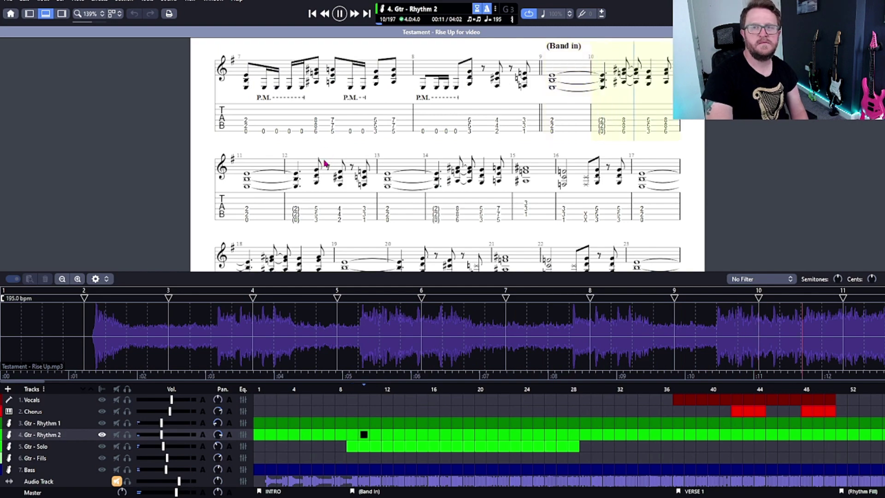
pyautogui.press('space')
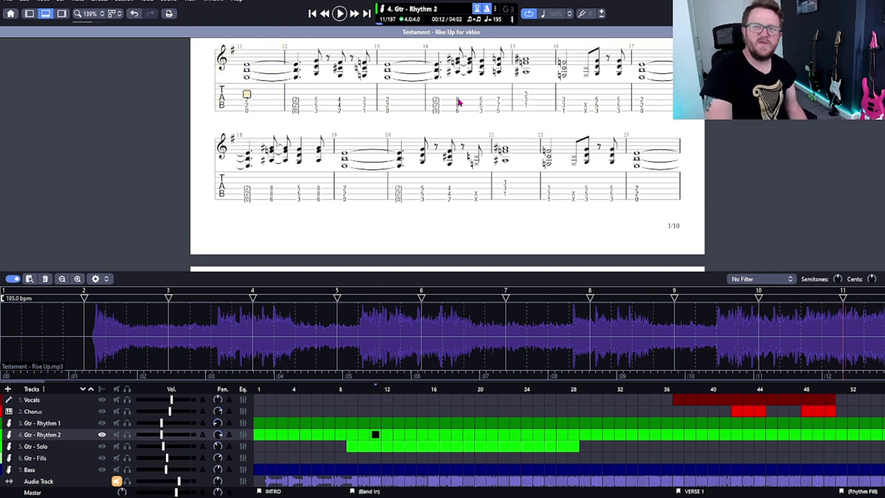
pyautogui.scroll(10, 459, 102)
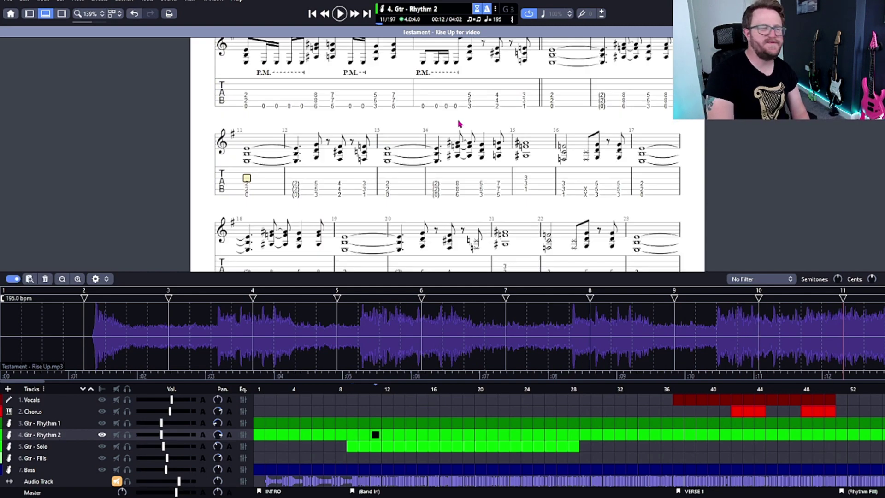
pyautogui.scroll(-1, 460, 143)
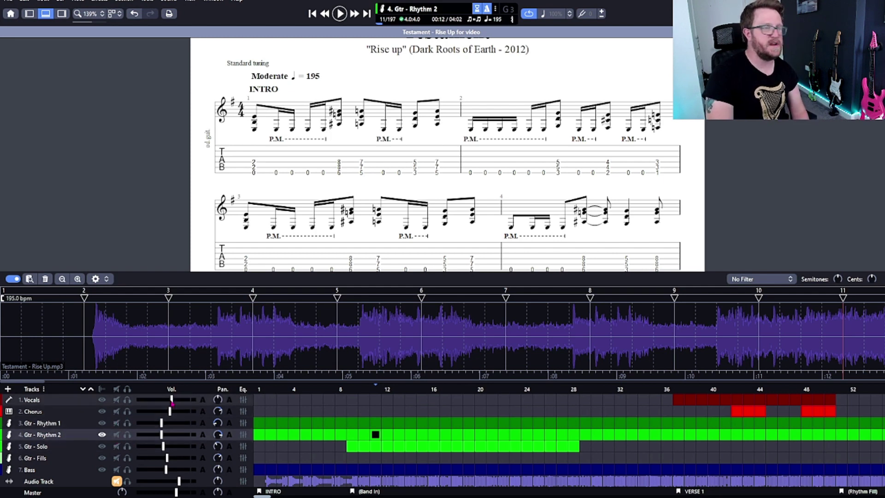
# - Hide the track mixer and play the opening bars to compare the cursor with the waveform
pyautogui.moveTo(164, 412)
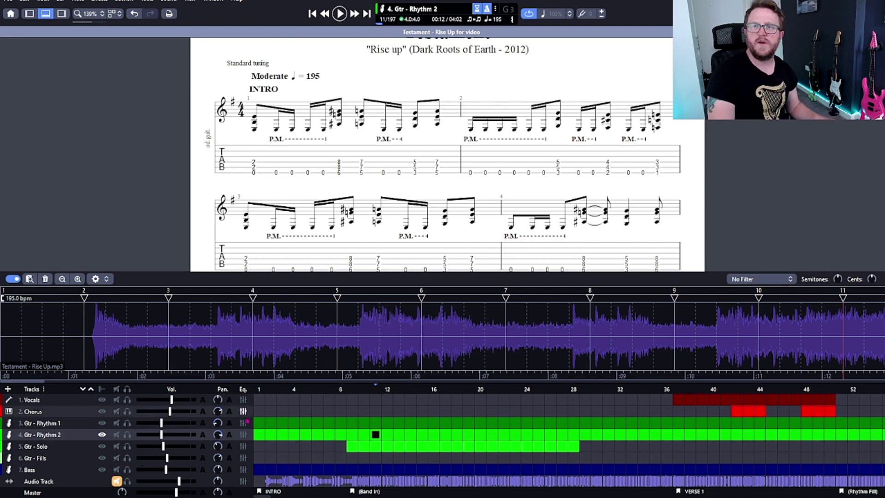
pyautogui.press('F6')
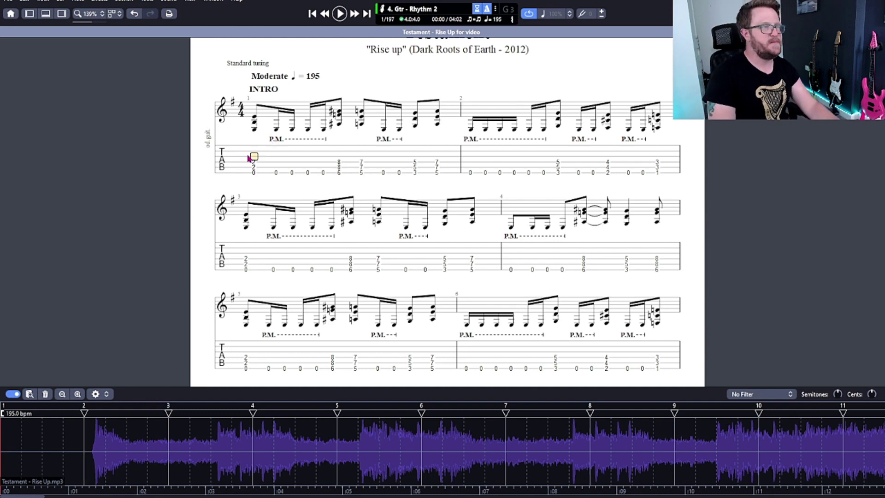
pyautogui.press('space')
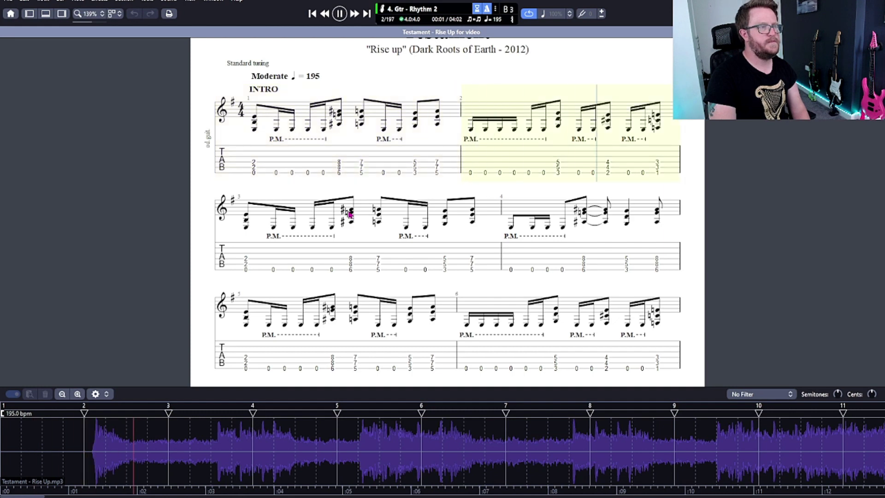
pyautogui.press('space')
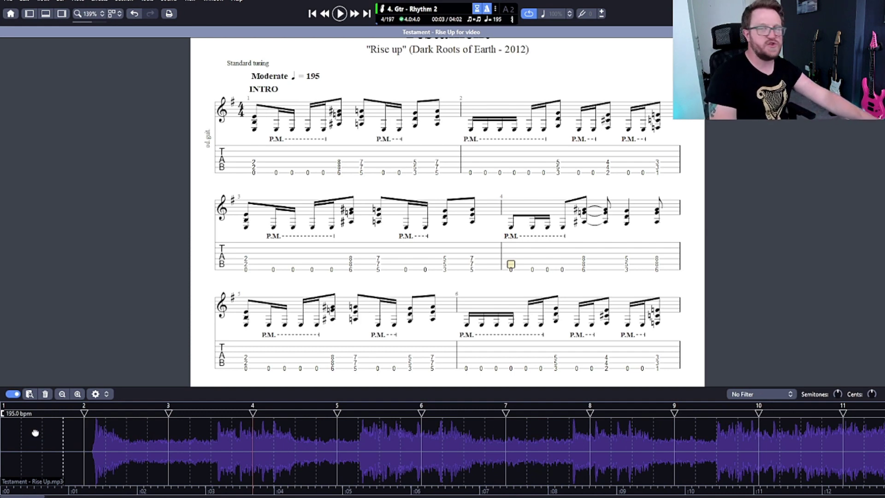
# - Adjust the audio padding so the recording's first hit lines up with bar 1, and play from the start to check it
pyautogui.moveTo(61, 432); pyautogui.dragTo(3, 443)
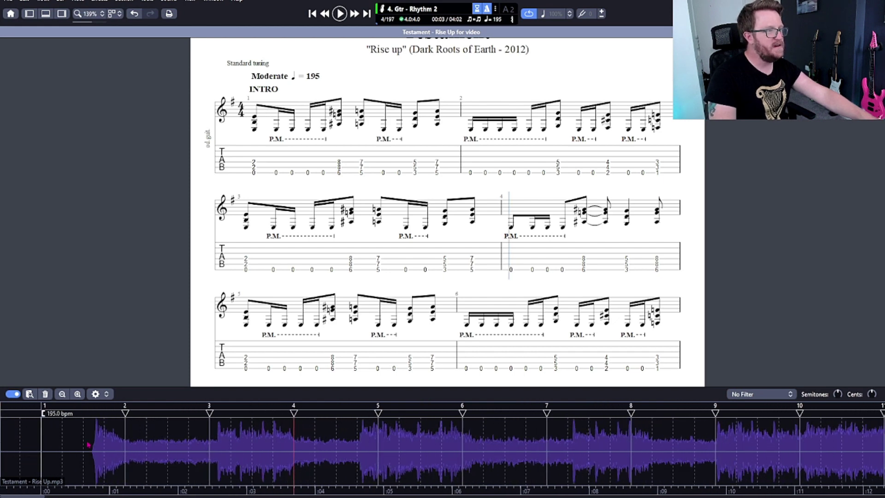
pyautogui.moveTo(73, 439); pyautogui.dragTo(20, 443)
pyautogui.click(253, 170)
pyautogui.press('space')
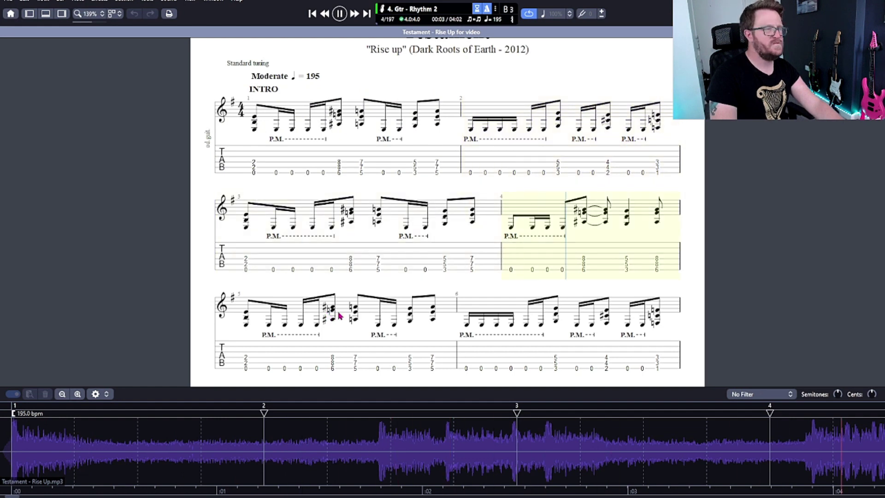
pyautogui.press('space')
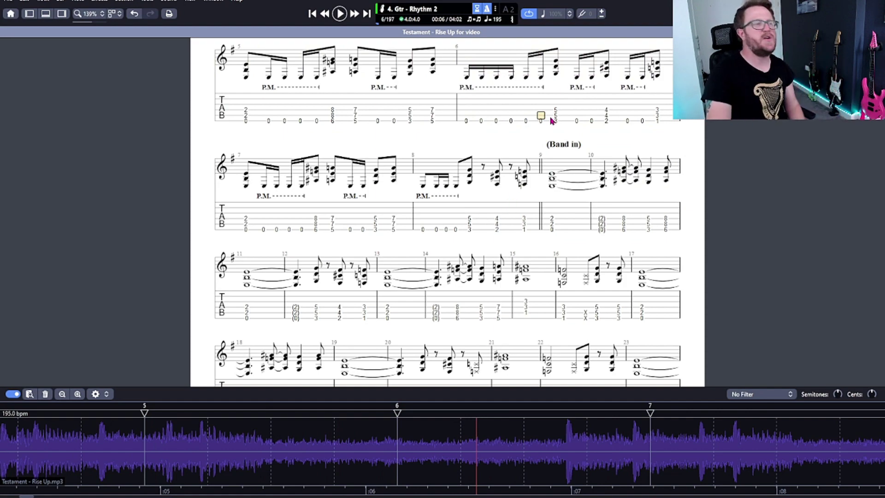
pyautogui.scroll(3, 320, 194)
pyautogui.scroll(3, 272, 155)
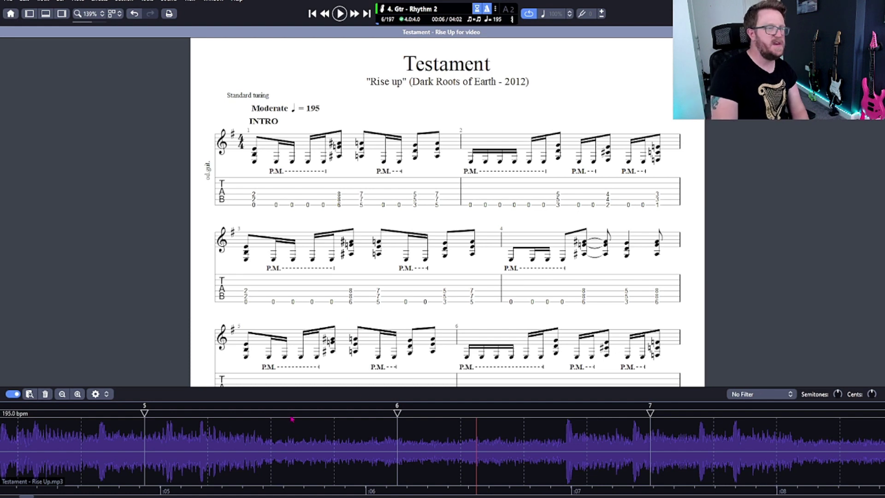
# - Move the bar 3 sync marker onto the matching peak in the waveform, giving a tempo of 185.6 bpm
pyautogui.click(62, 394)
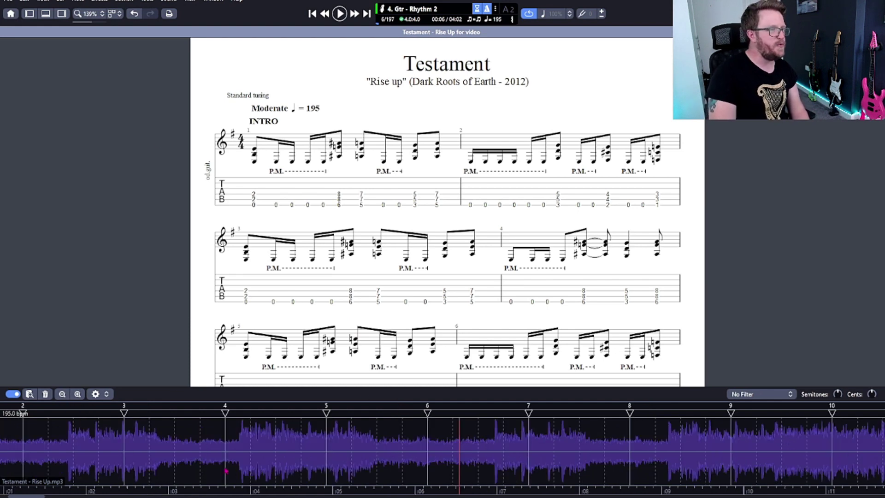
pyautogui.click(253, 200)
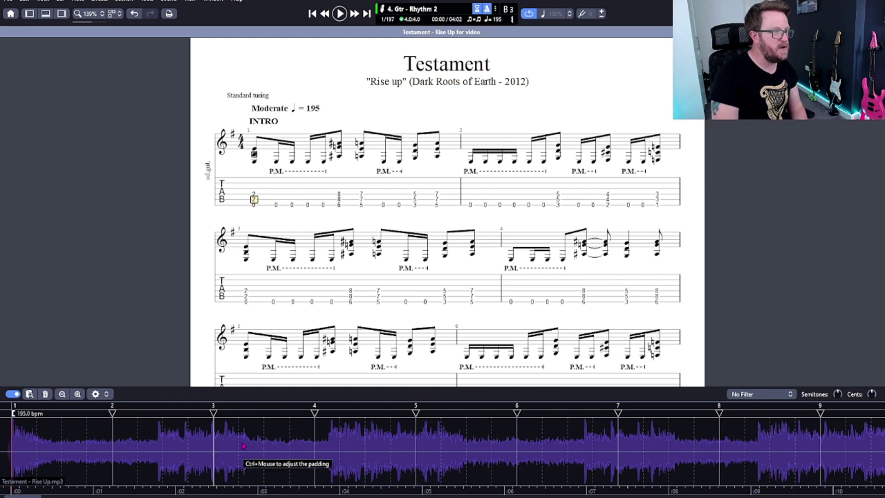
pyautogui.moveTo(213, 411); pyautogui.dragTo(225, 413)
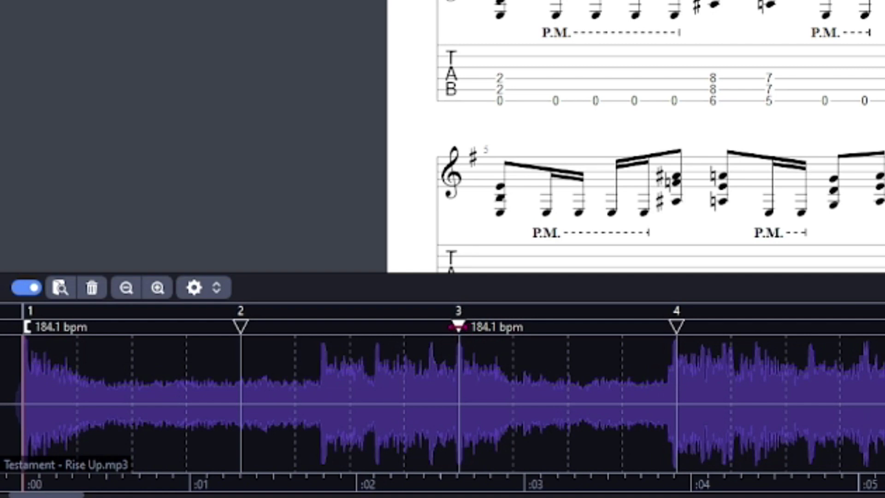
pyautogui.moveTo(449, 327)
pyautogui.mouseDown()
pyautogui.moveTo(401, 326)
pyautogui.moveTo(460, 356)
pyautogui.moveTo(563, 352)
pyautogui.moveTo(391, 373)
pyautogui.moveTo(566, 369)
pyautogui.moveTo(460, 382)
pyautogui.moveTo(544, 386)
pyautogui.moveTo(448, 402)
pyautogui.moveTo(499, 402)
pyautogui.moveTo(329, 413)
pyautogui.moveTo(755, 403)
pyautogui.moveTo(369, 413)
pyautogui.moveTo(663, 405)
pyautogui.moveTo(587, 405)
pyautogui.moveTo(391, 432)
pyautogui.moveTo(594, 421)
pyautogui.moveTo(465, 438)
pyautogui.moveTo(456, 449)
pyautogui.mouseUp()
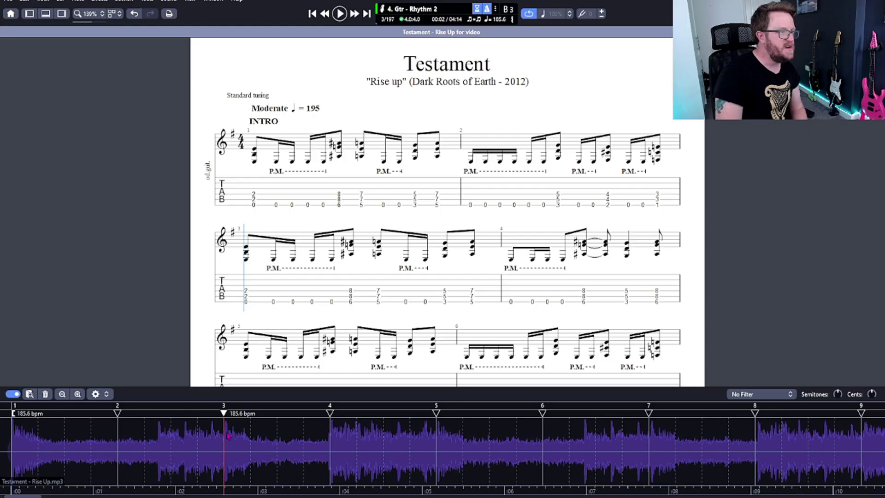
# - Play the intro repeatedly from bar 1 to check the sync between the tablature and the audio
pyautogui.click(253, 194)
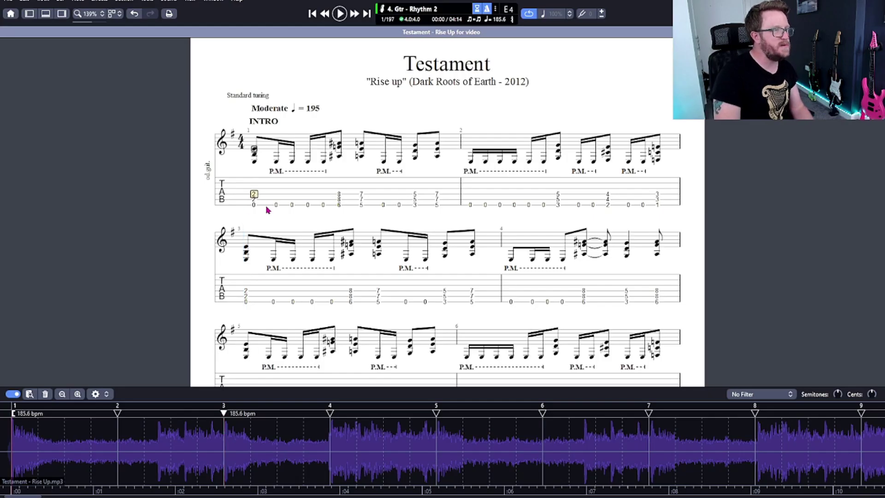
pyautogui.press('space')
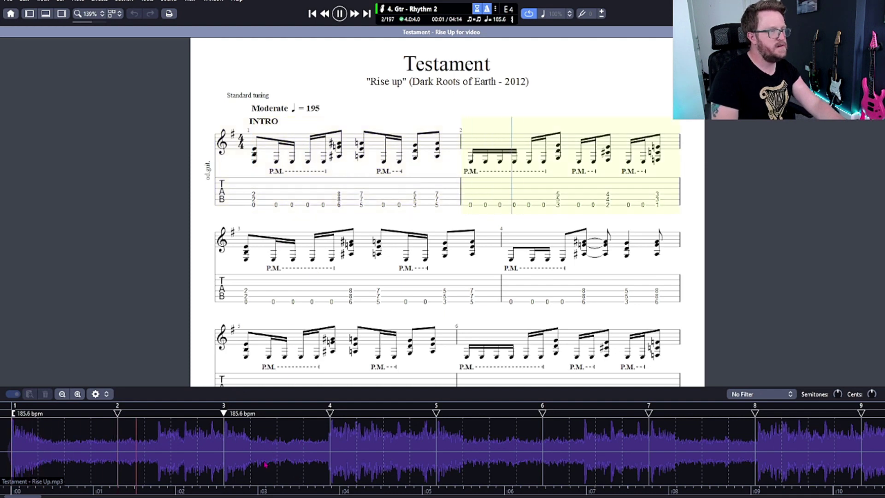
pyautogui.click(275, 441)
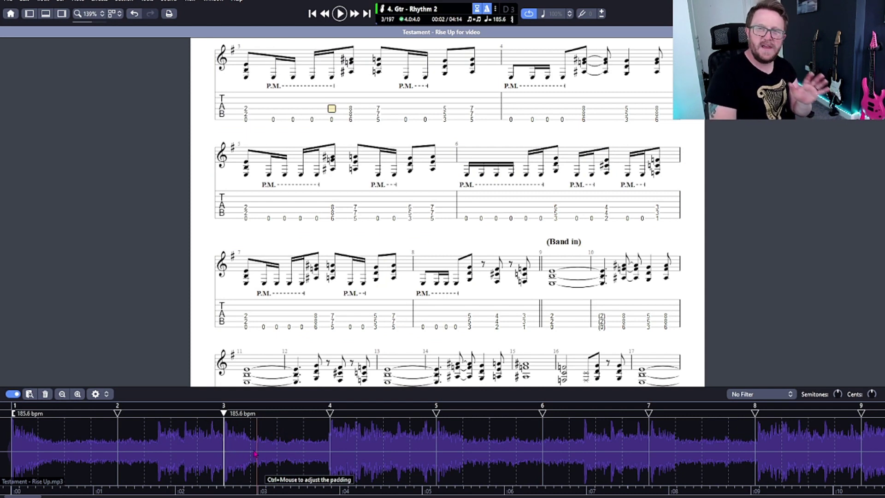
pyautogui.scroll(3, 322, 321)
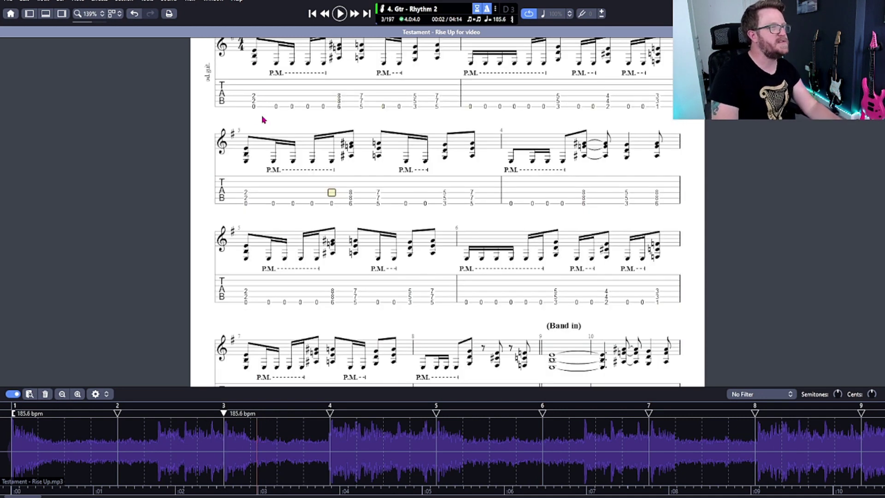
pyautogui.click(263, 120)
pyautogui.press('space')
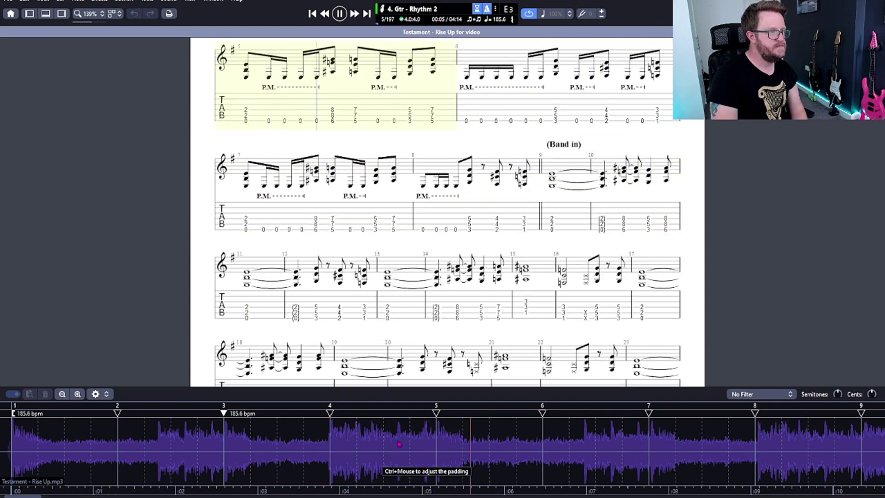
pyautogui.press('space')
pyautogui.scroll(3, 425, 266)
# - Fine-tune the bar 3 sync marker against the start of the waveform peak, bringing the tempo to 184.5 bpm
pyautogui.click(254, 173)
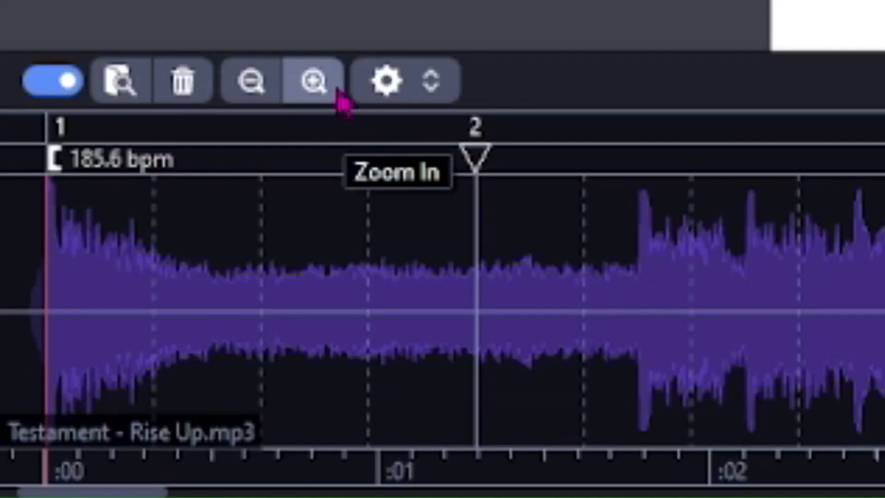
pyautogui.click(339, 92)
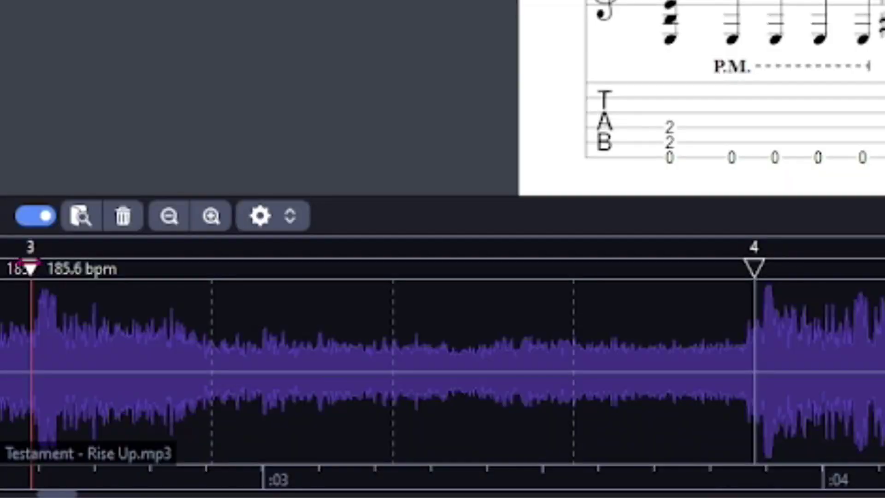
pyautogui.moveTo(30, 267); pyautogui.dragTo(38, 267)
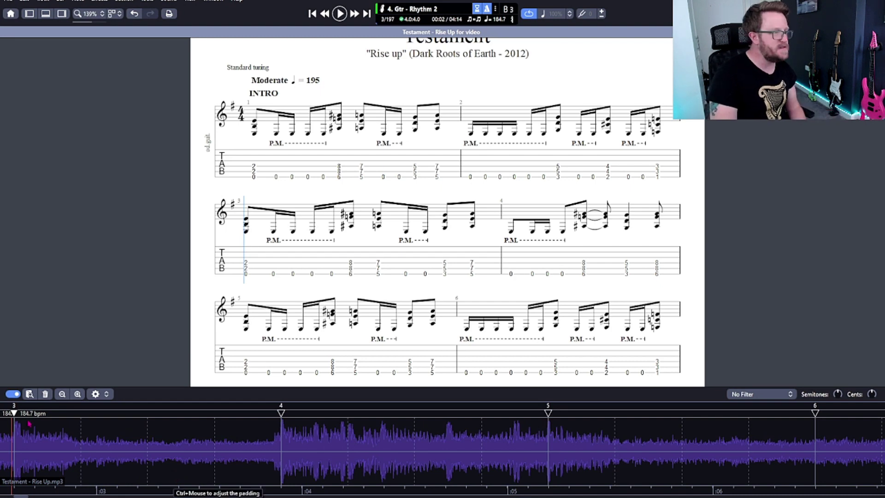
pyautogui.moveTo(14, 413); pyautogui.dragTo(14, 446)
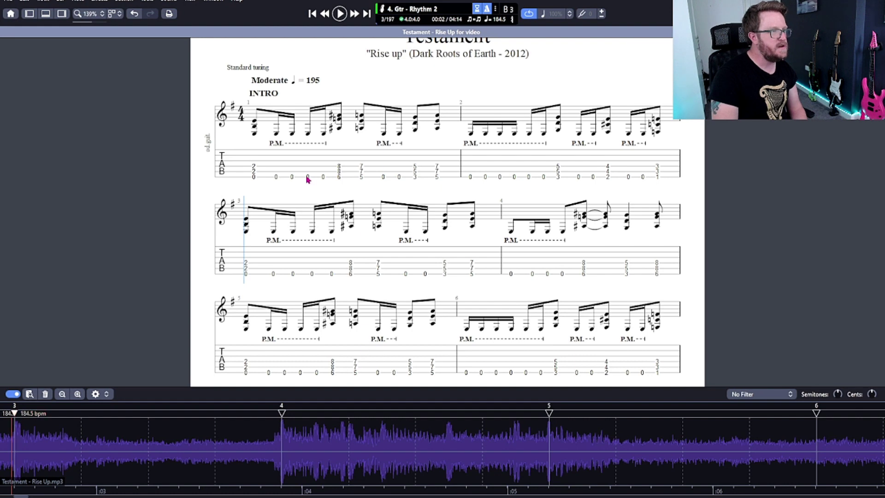
# - Play the intro from bar 1 to check the sync, and move the bar 8 sync marker onto its waveform peak, at 185.1 bpm
pyautogui.click(253, 167)
pyautogui.press('space')
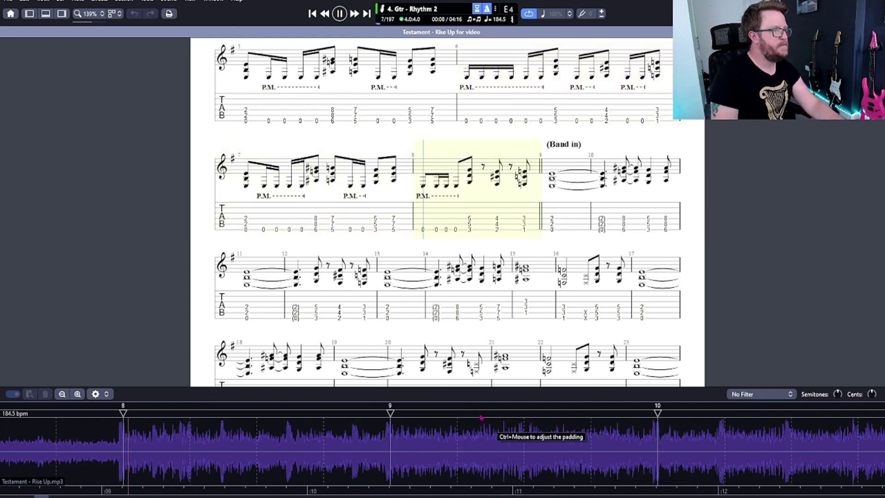
pyautogui.press('space')
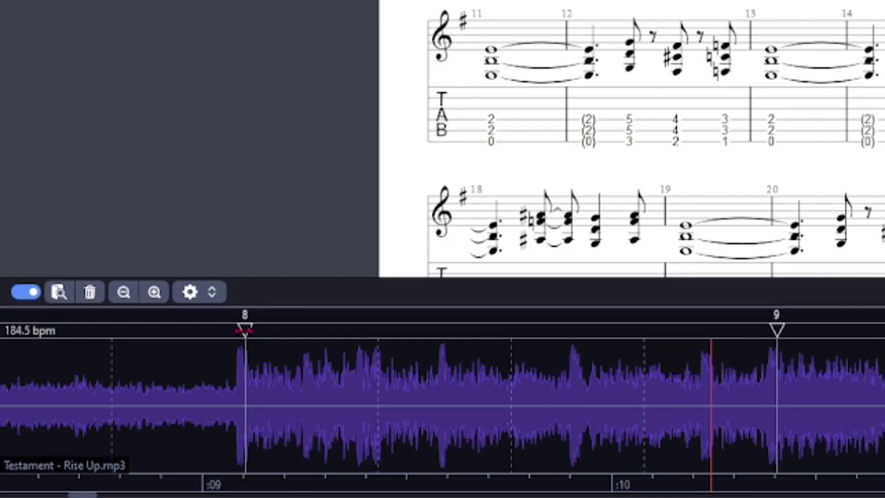
pyautogui.moveTo(245, 330); pyautogui.dragTo(237, 330)
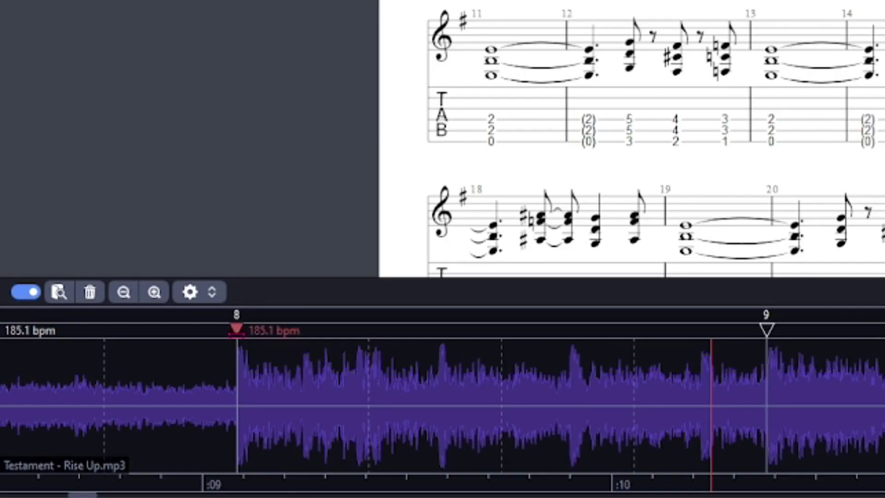
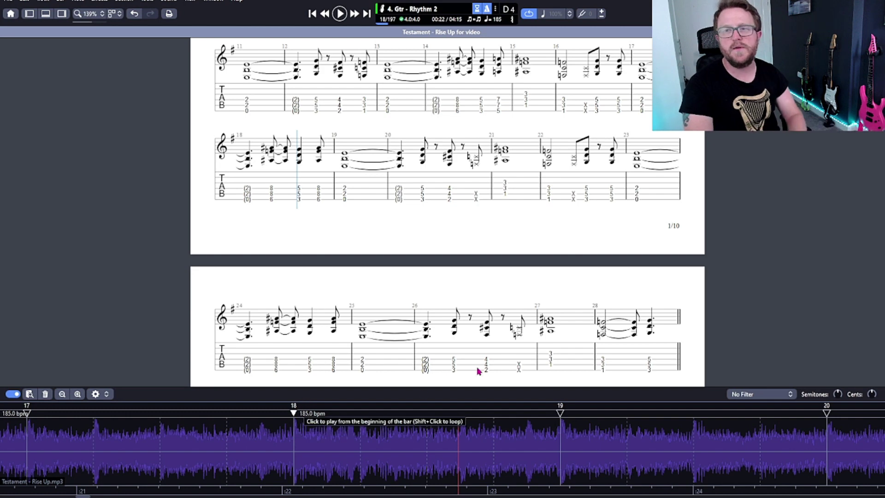
# - Play the Testament tablature from bar 11 to check that the following bars stay in sync with the audio
pyautogui.click(241, 106)
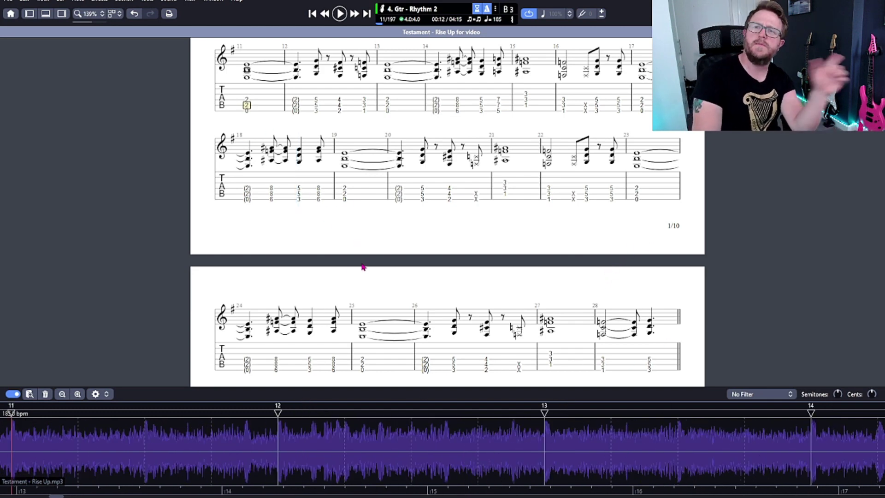
pyautogui.press('space')
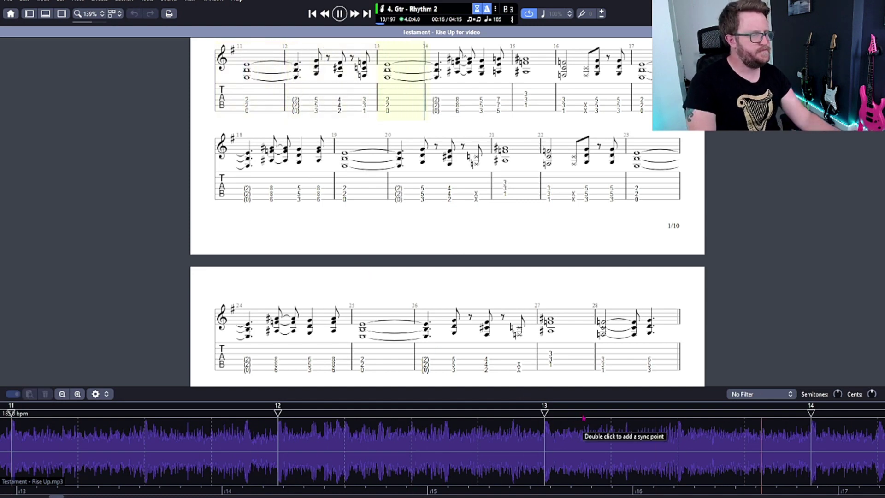
pyautogui.press('space')
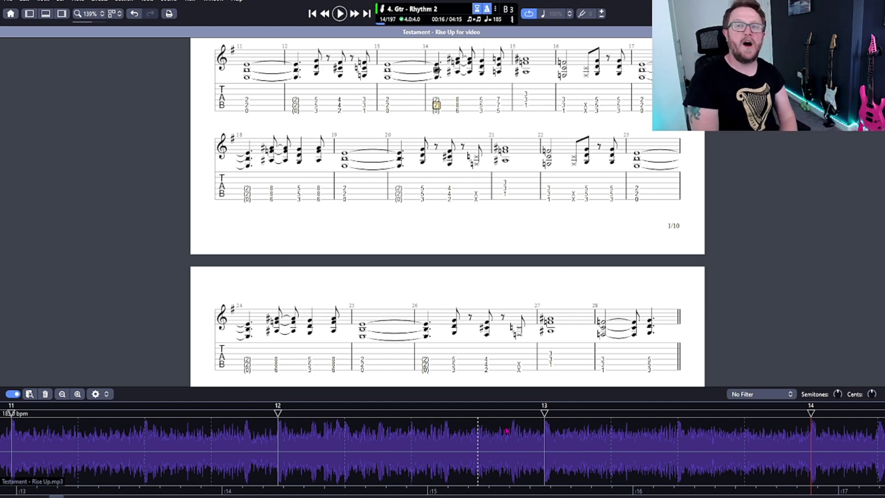
pyautogui.scroll(10, 551, 299)
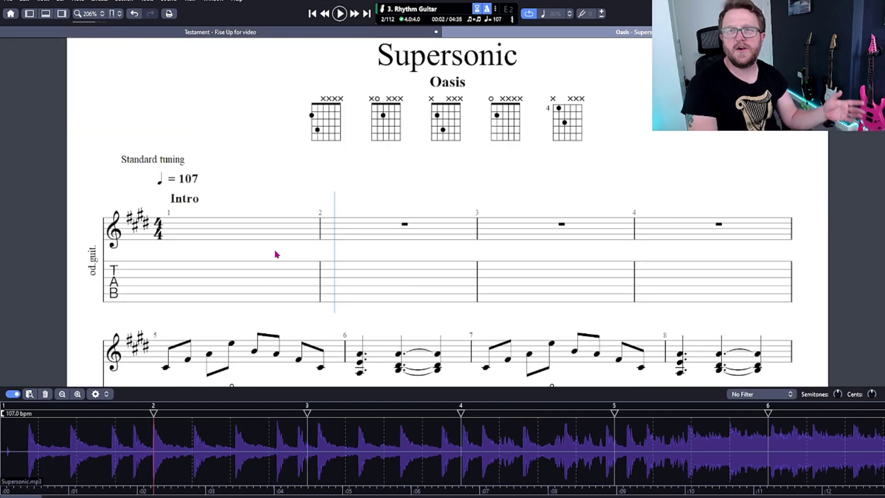
# - In the Oasis - Supersonic score, play the intro from bar 1 to check its sync with the audio
pyautogui.scroll(-2, 180, 282)
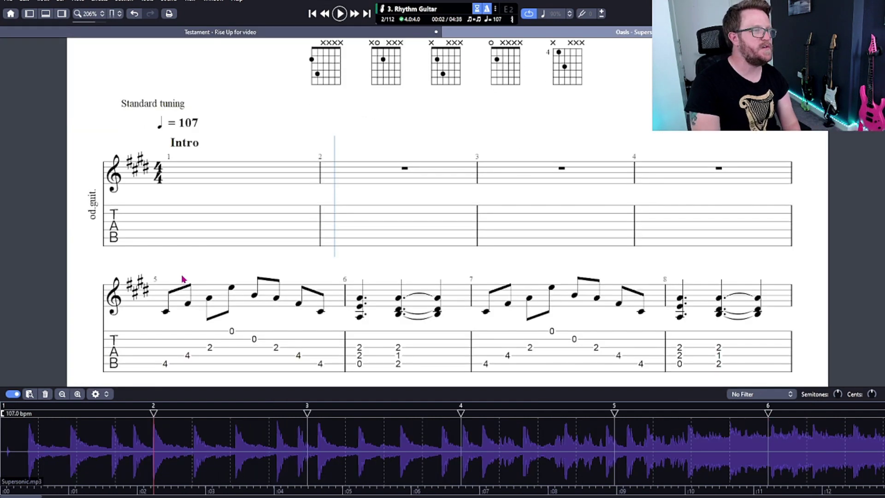
pyautogui.click(211, 168)
pyautogui.press('space')
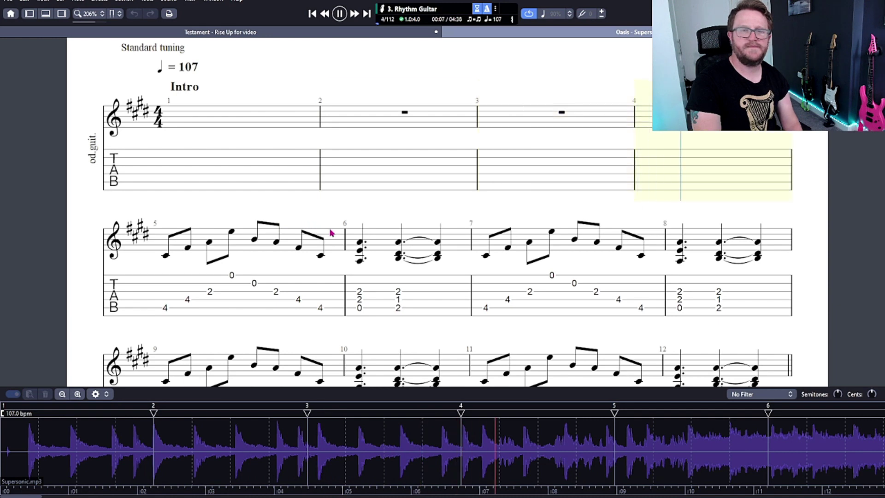
pyautogui.press('space')
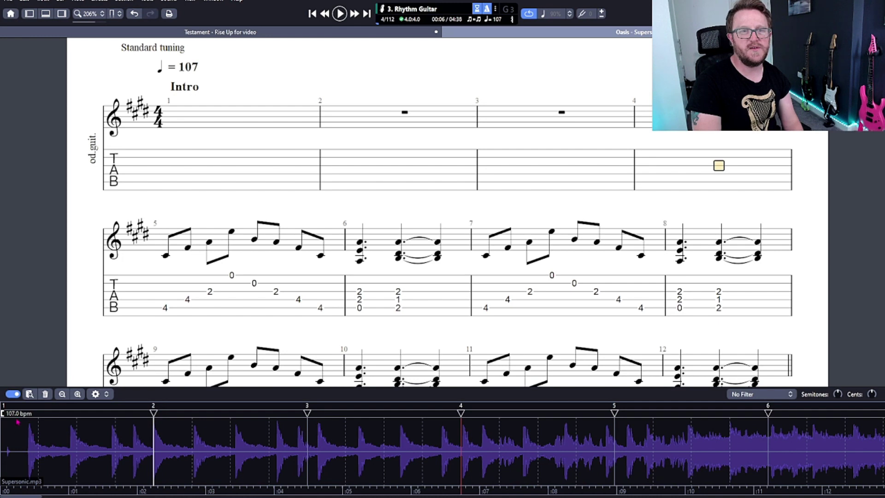
# - Adjust the Supersonic audio padding so the first waveform peak aligns with bar 1, and play from bar 1 to check it
pyautogui.moveTo(44, 438); pyautogui.dragTo(5, 443)
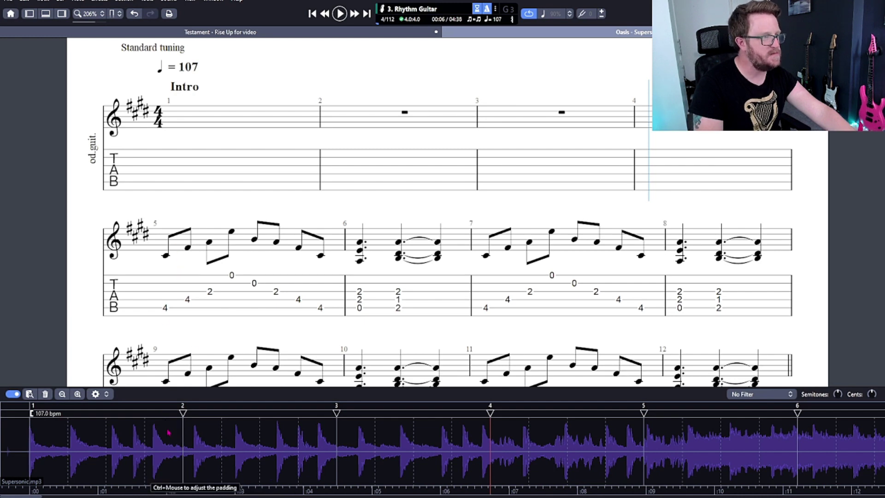
pyautogui.click(175, 166)
pyautogui.press('space')
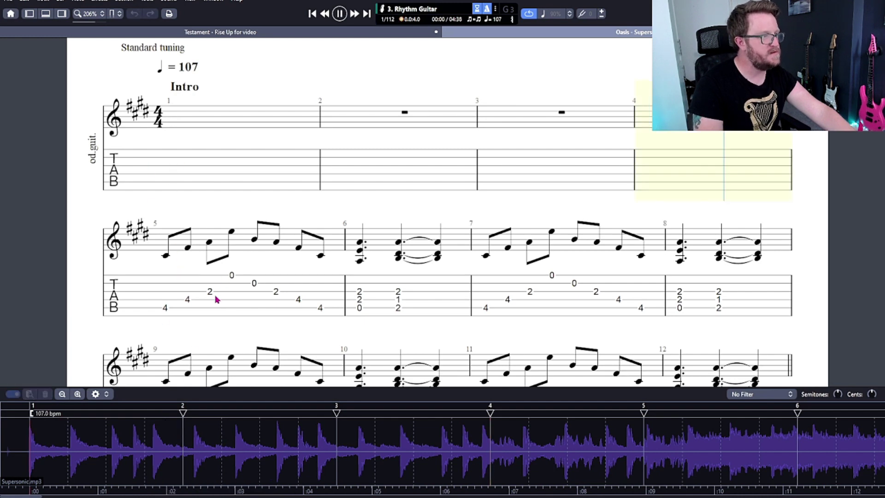
pyautogui.press('space')
pyautogui.click(185, 192)
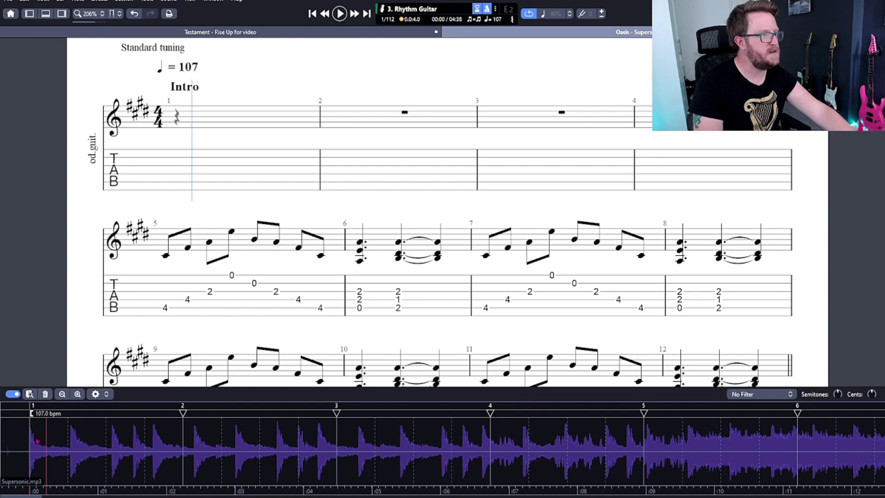
pyautogui.press('space')
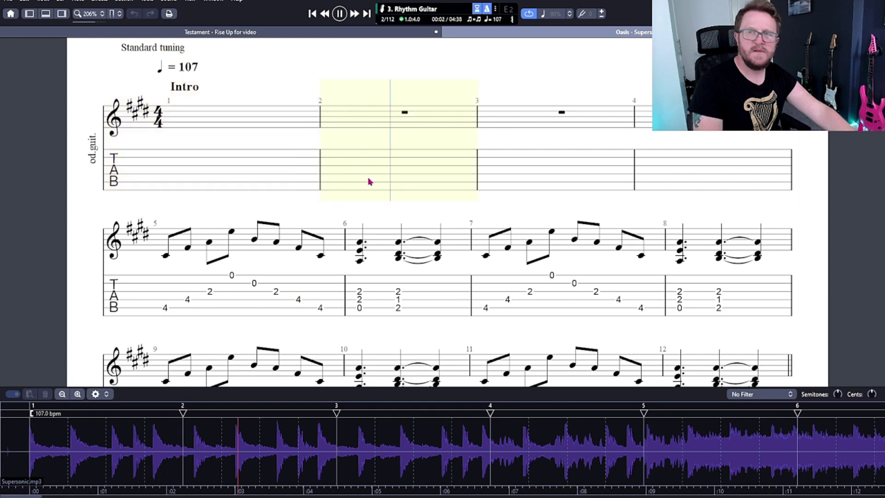
pyautogui.press('space')
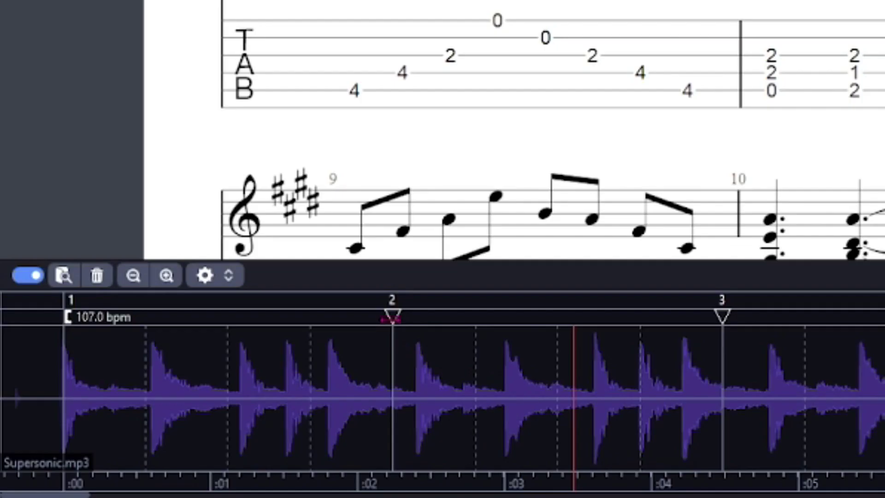
# - Move the bar 2 sync marker onto its waveform peak, at 100.5 bpm, and play from bar 1 to check the sync
pyautogui.moveTo(183, 412); pyautogui.dragTo(193, 412)
pyautogui.moveTo(413, 317); pyautogui.dragTo(414, 317)
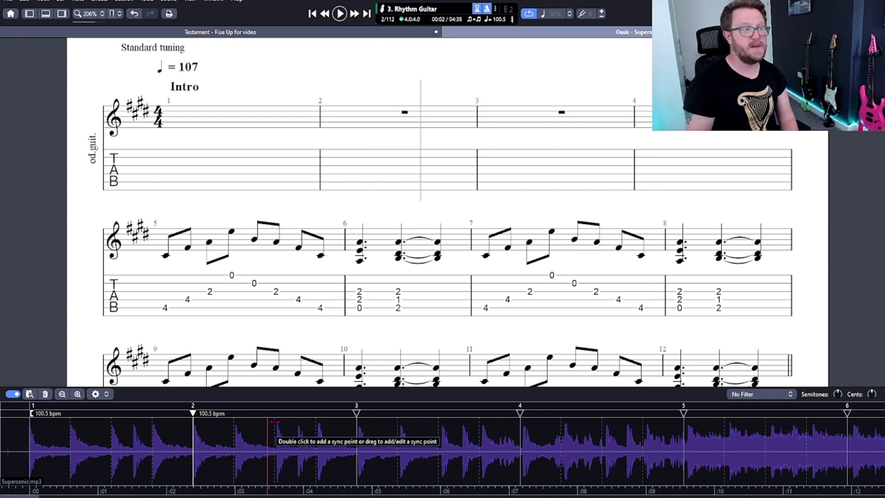
pyautogui.click(171, 188)
pyautogui.press('space')
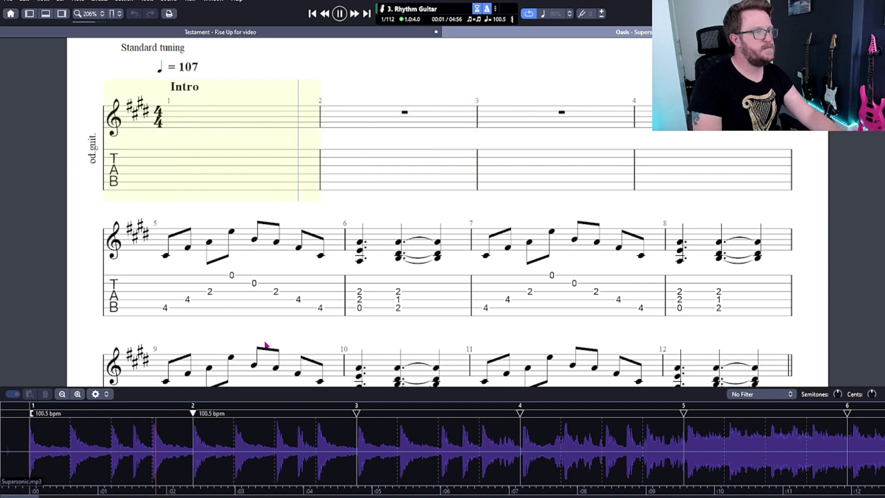
pyautogui.press('space')
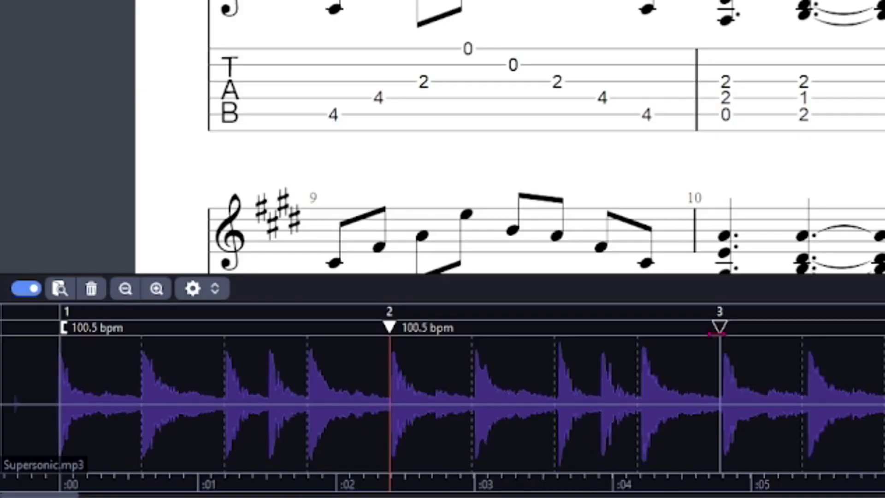
# - Move the bar 3 sync marker onto its waveform peak, at 98.3 bpm, and play from bar 1 to check the sync
pyautogui.moveTo(717, 333)
pyautogui.mouseDown()
pyautogui.moveTo(732, 336)
pyautogui.moveTo(719, 340)
pyautogui.moveTo(723, 345)
pyautogui.moveTo(753, 351)
pyautogui.moveTo(727, 360)
pyautogui.mouseUp()
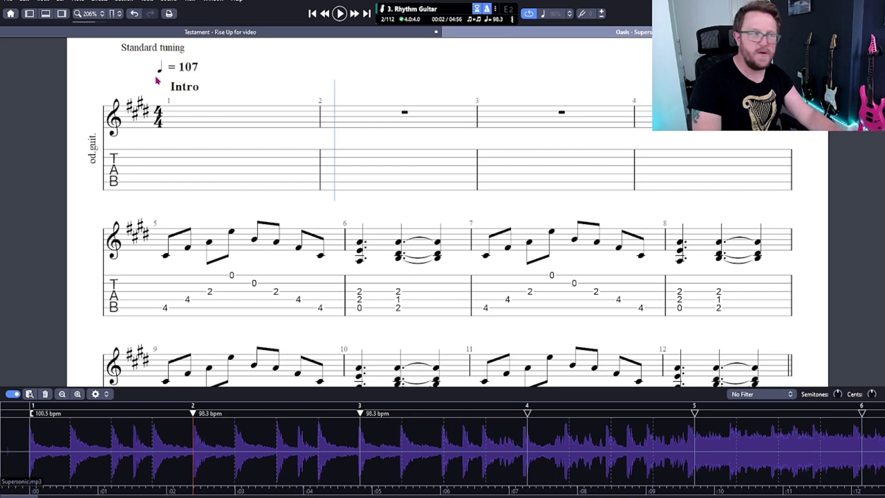
pyautogui.click(199, 195)
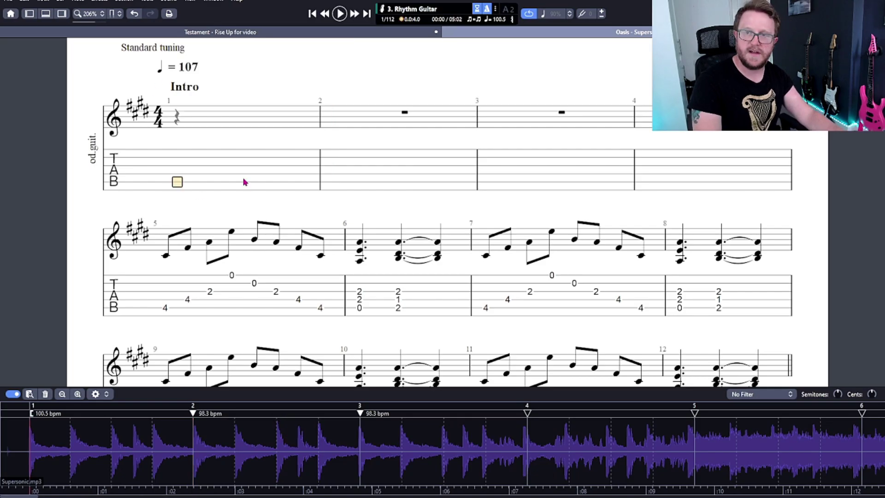
pyautogui.press('space')
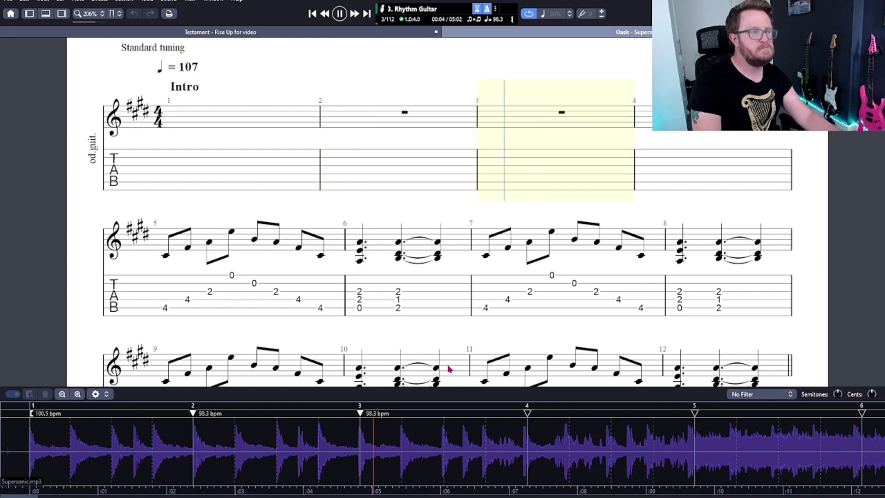
pyautogui.click(546, 433)
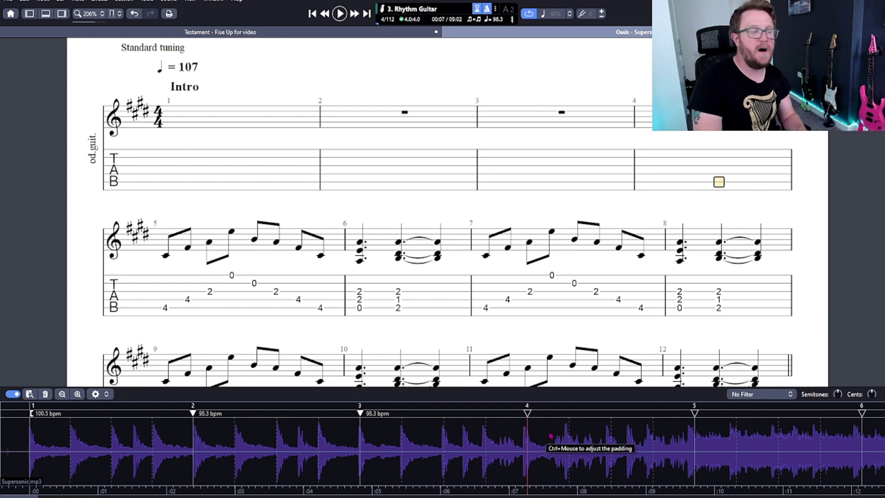
# - Add a bar 4 sync marker on its waveform peak, at 101.1 bpm, and play from bar 2 to check the sync
pyautogui.doubleClick(526, 413)
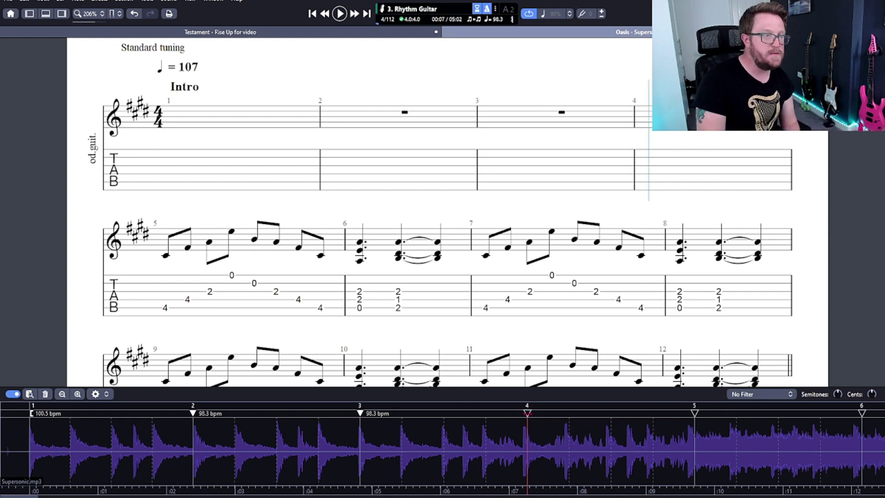
pyautogui.moveTo(526, 416); pyautogui.dragTo(523, 417)
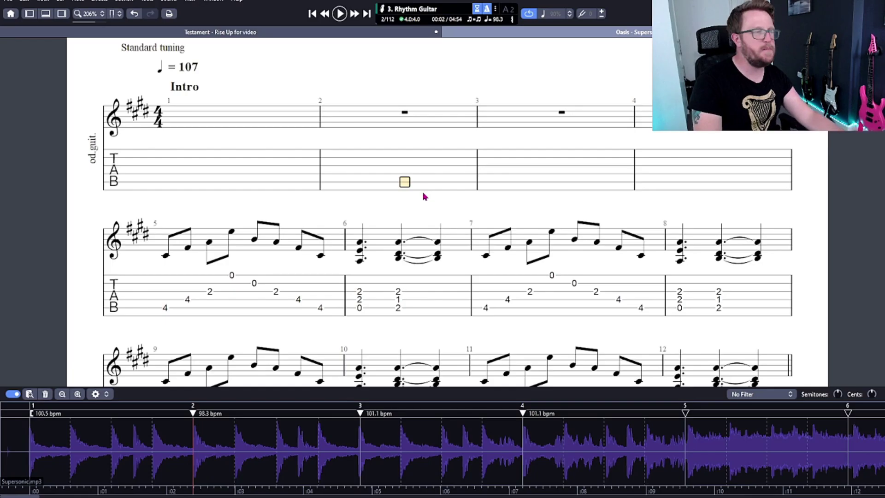
pyautogui.press('space')
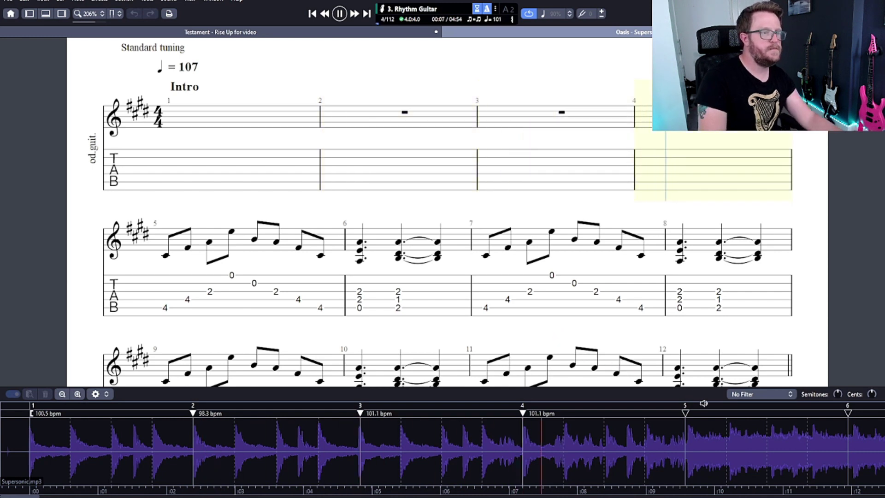
pyautogui.click(697, 431)
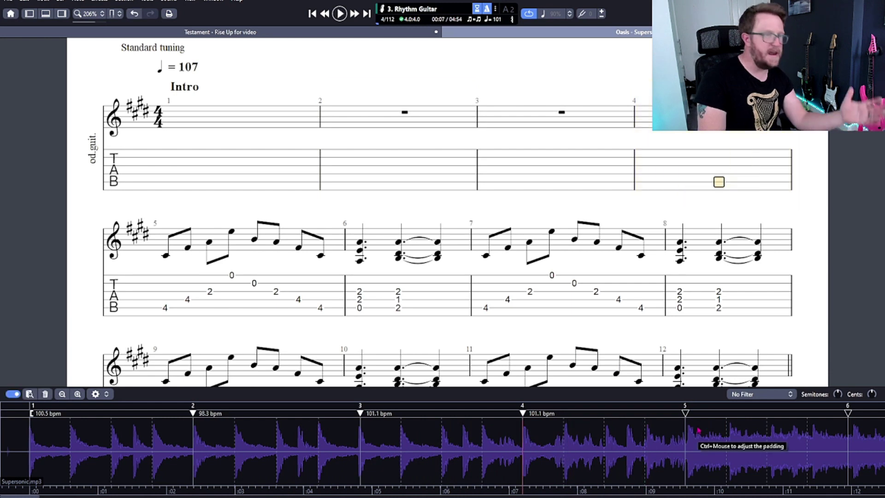
# - Move the bar 5 sync marker onto its waveform peak, at 99.9 bpm, and play from bar 3 to check the following bars
pyautogui.moveTo(696, 433); pyautogui.dragTo(698, 433)
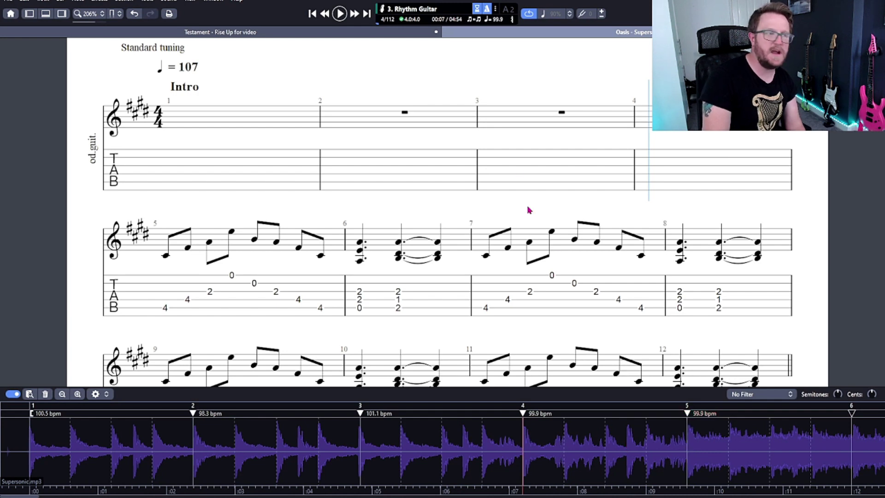
pyautogui.click(486, 173)
pyautogui.press('space')
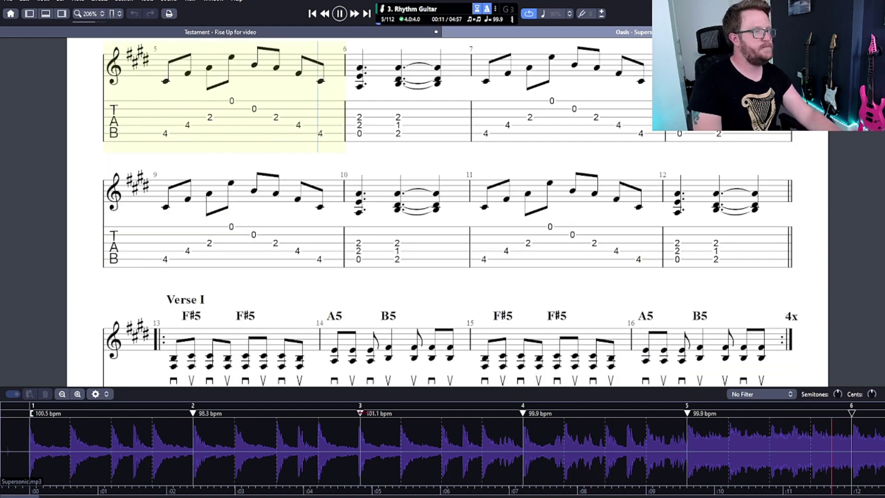
pyautogui.click(307, 421)
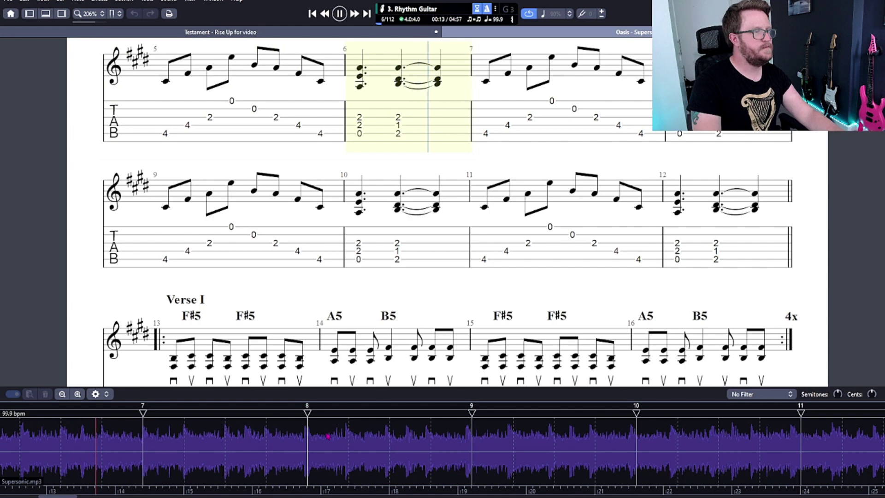
pyautogui.press('space')
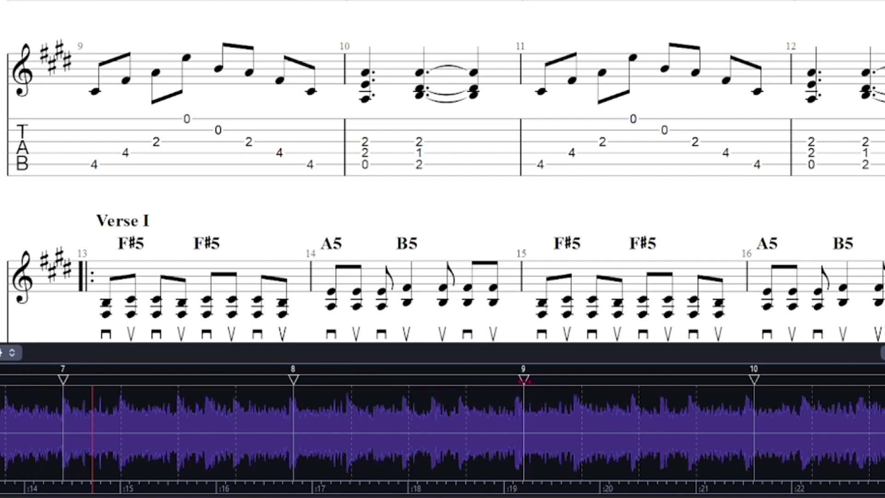
pyautogui.click(523, 379)
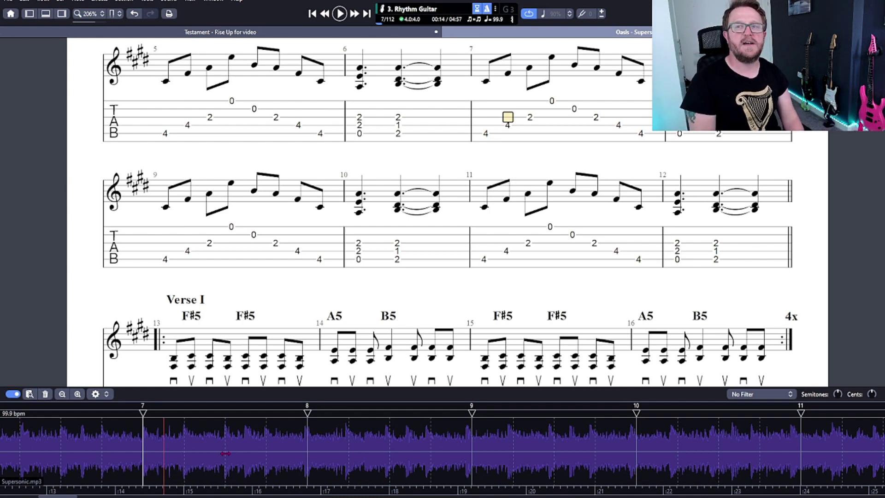
# - Review the verse repeats, and play the Supersonic intro from bar 1 to check the sync through bar 8
pyautogui.scroll(-3, 503, 211)
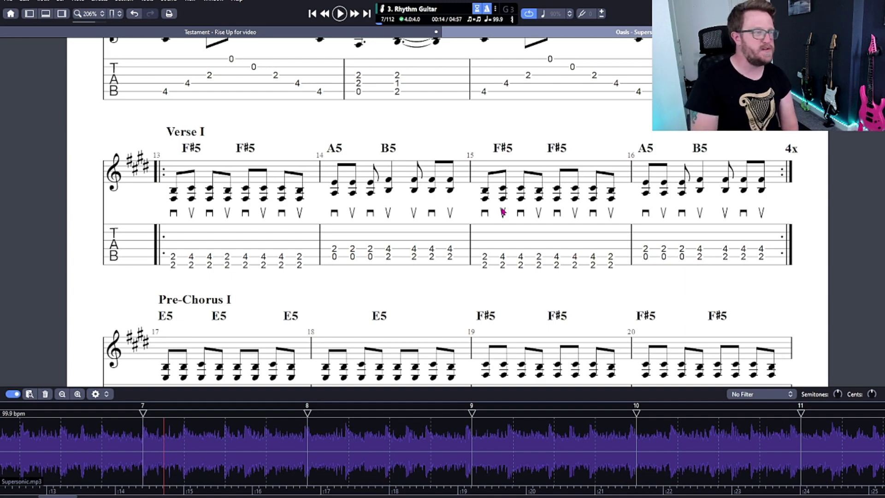
pyautogui.scroll(5, 167, 144)
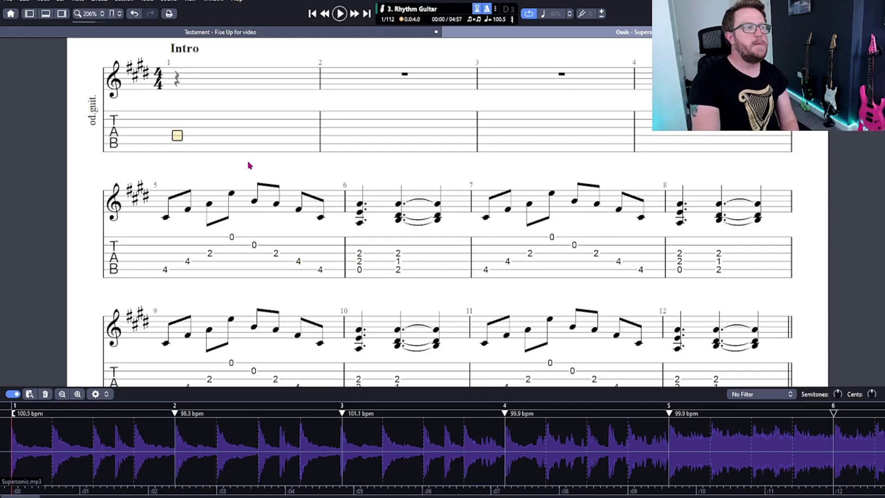
pyautogui.scroll(3, 249, 165)
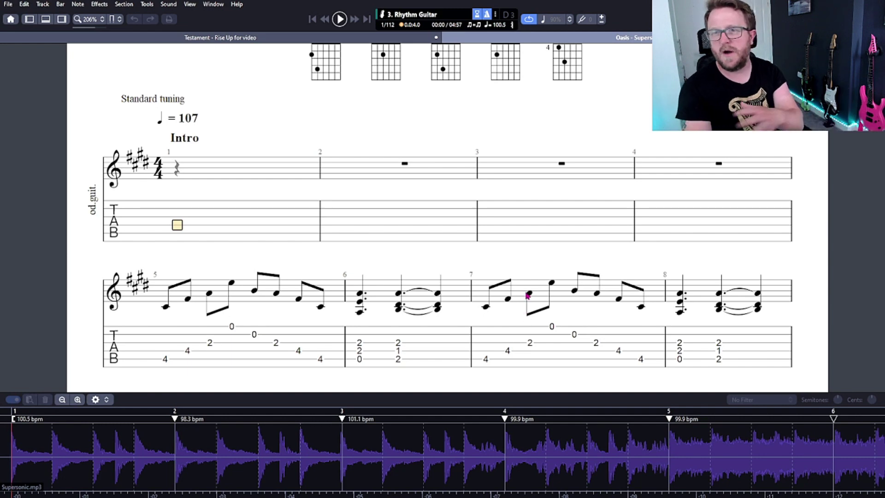
pyautogui.press('space')
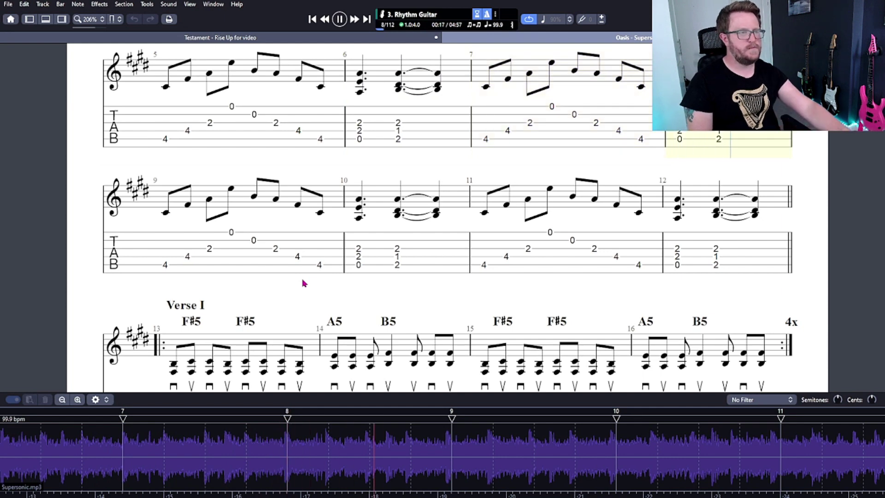
pyautogui.press('space')
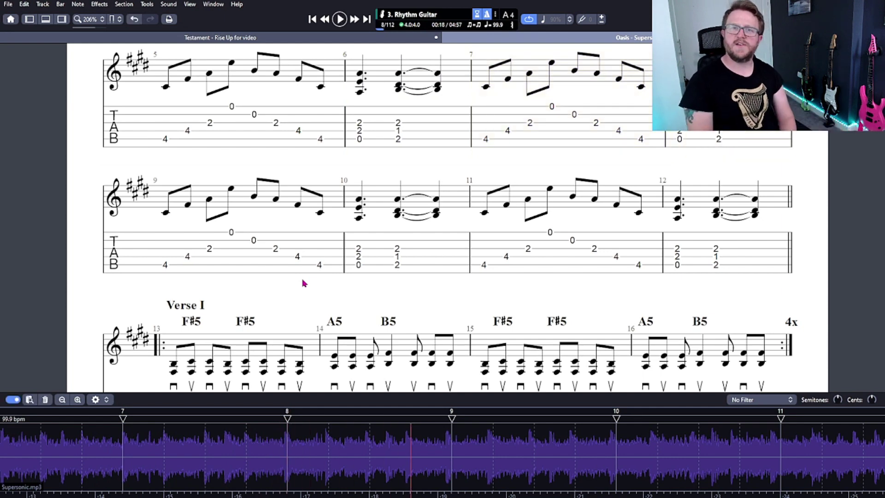